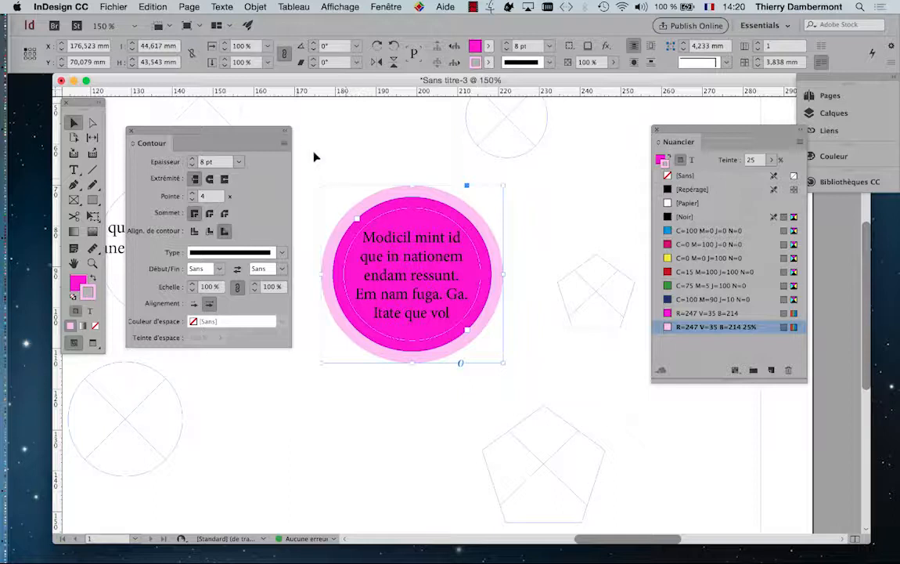
Open the Styles d'objet panel beside the pink circle, with the Contour panel moved out of the way
{"action": "left_click_drag", "start_coordinate": [247, 141], "coordinate": [805, 442]}
{"action": "left_click_drag", "start_coordinate": [390, 228], "coordinate": [221, 176]}
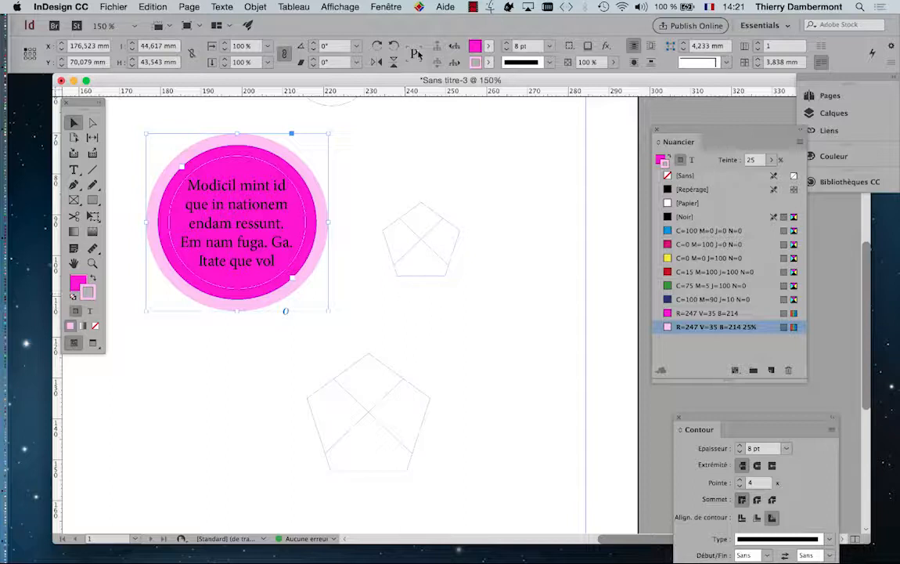
{"action": "left_click", "coordinate": [384, 7]}
{"action": "mouse_move", "coordinate": [509, 278]}
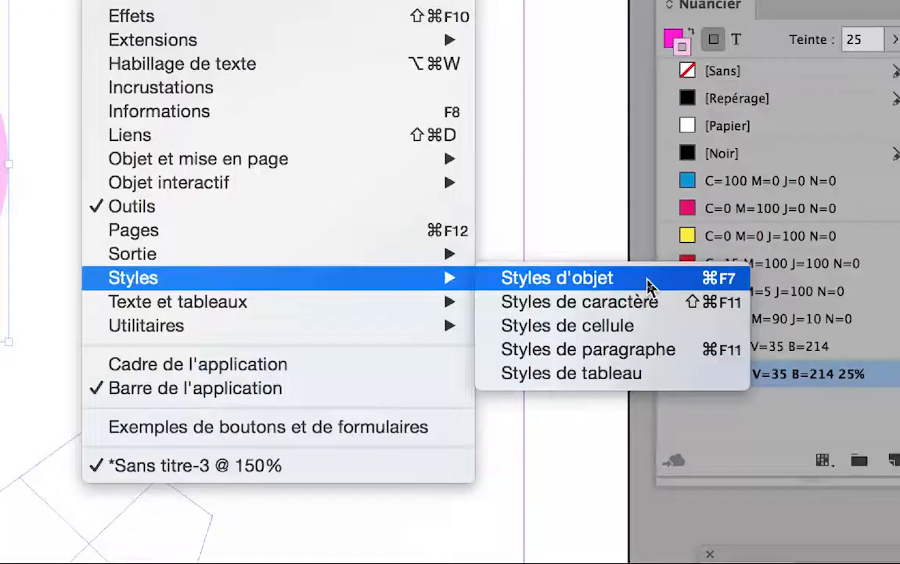
{"action": "left_click", "coordinate": [648, 280]}
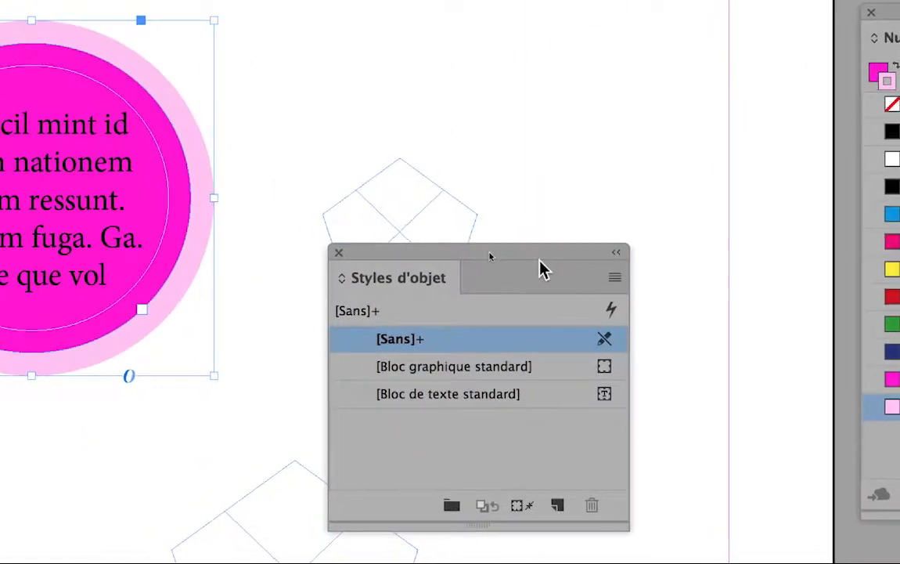
{"action": "left_click_drag", "start_coordinate": [339, 221], "coordinate": [509, 175]}
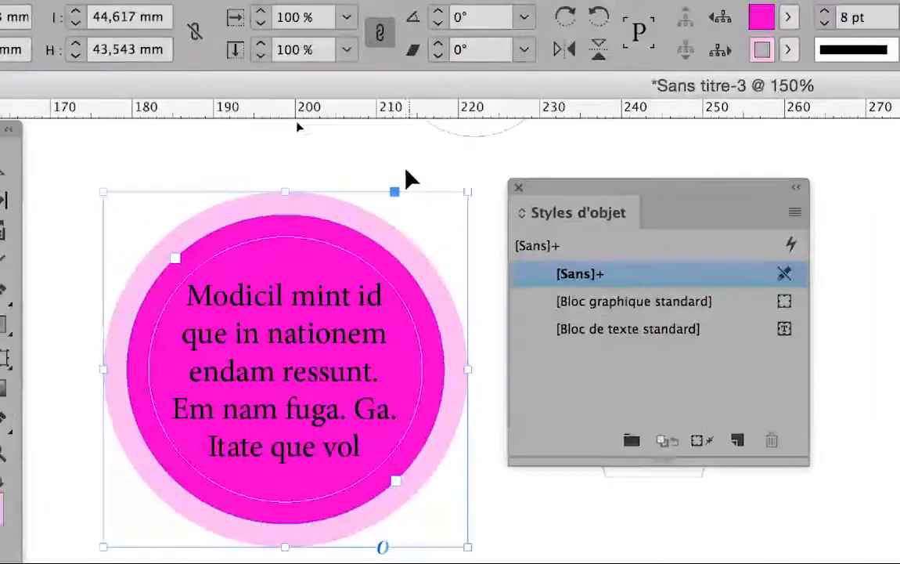
Deselect and reselect the pink circle to compare which object style is assigned in each case
{"action": "left_click", "coordinate": [205, 167]}
{"action": "left_click", "coordinate": [395, 202]}
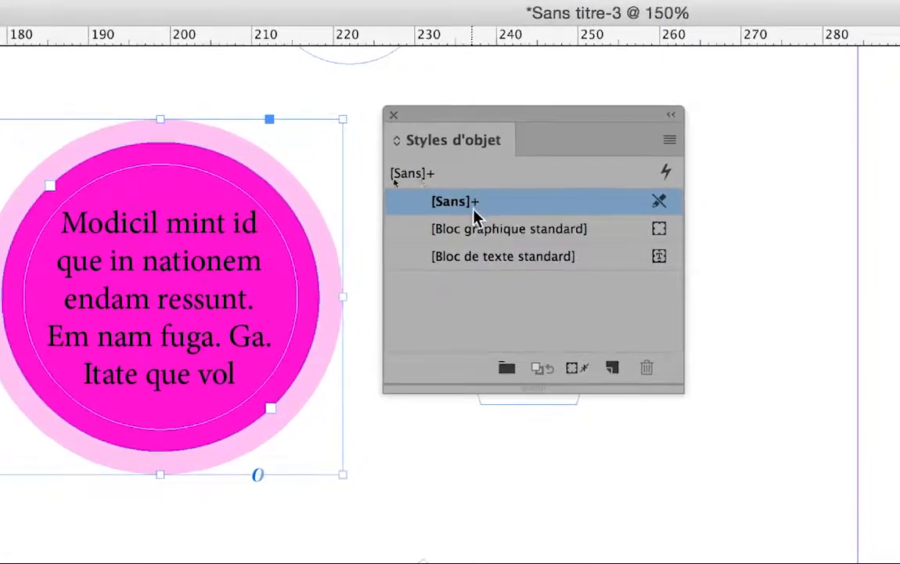
{"action": "mouse_move", "coordinate": [606, 211]}
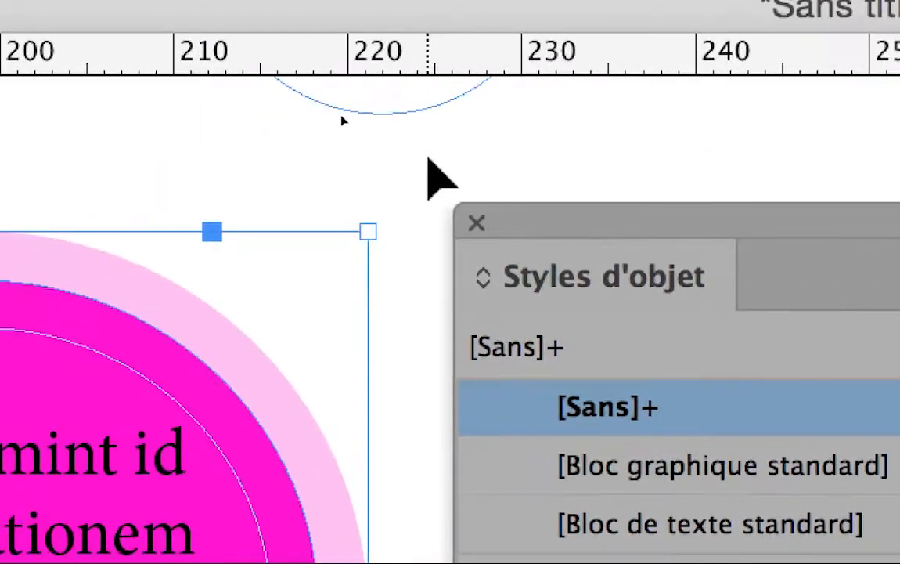
{"action": "left_click", "coordinate": [148, 6]}
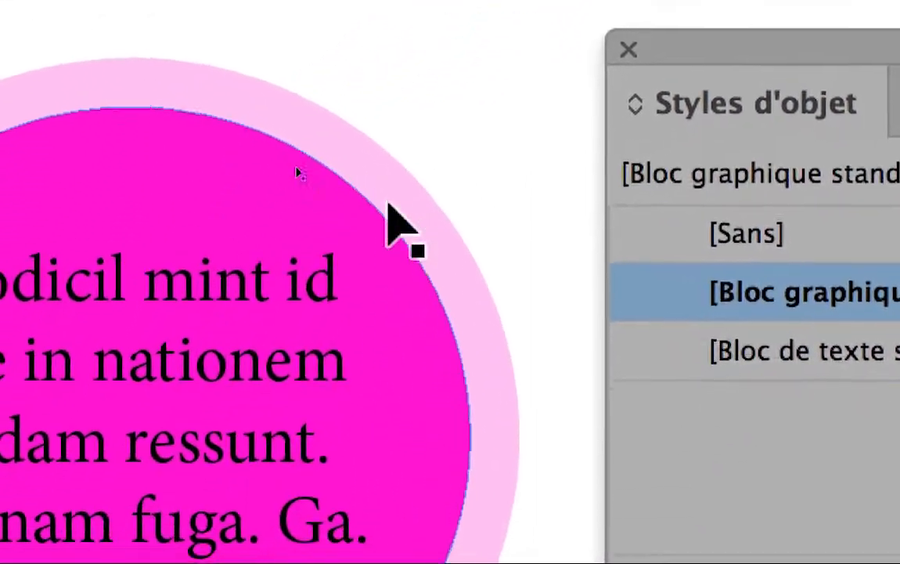
{"action": "left_click", "coordinate": [341, 327]}
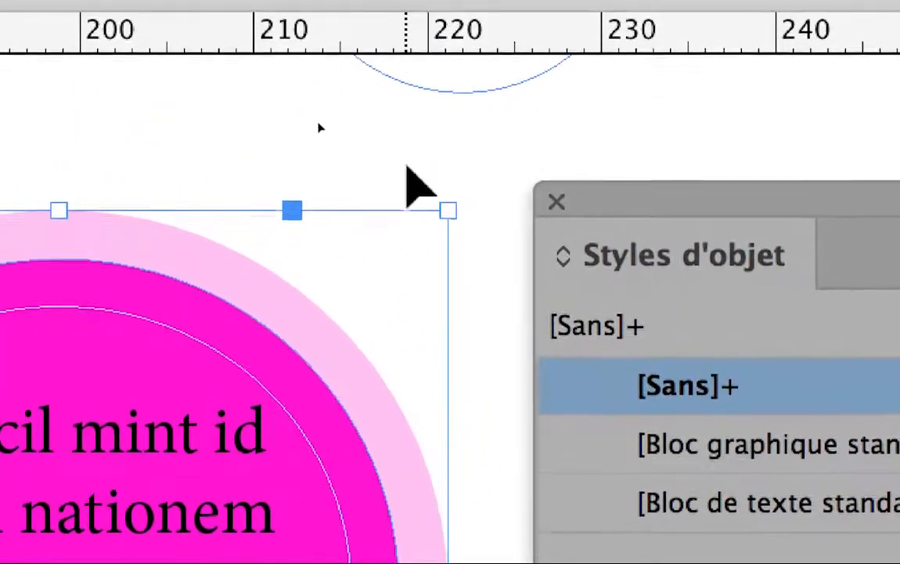
{"action": "left_click", "coordinate": [404, 167]}
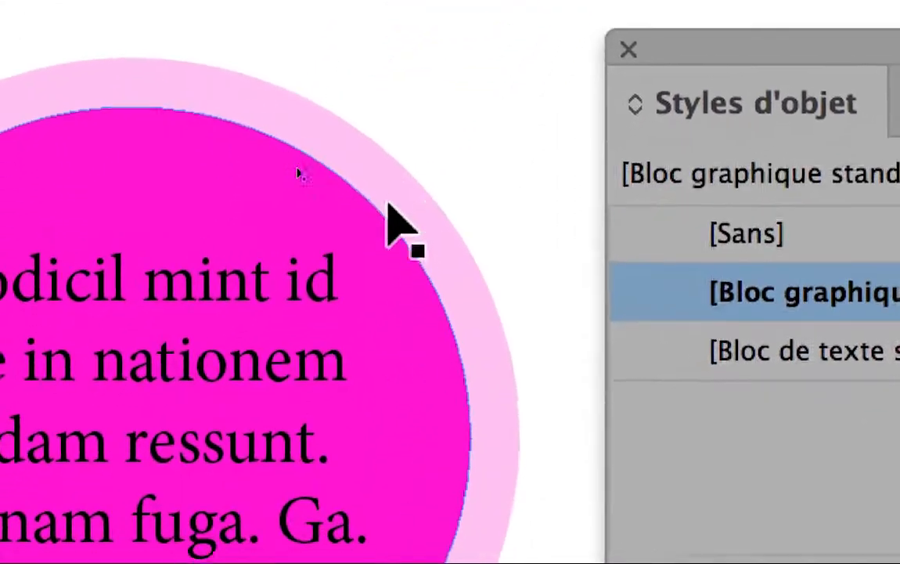
{"action": "left_click", "coordinate": [307, 364]}
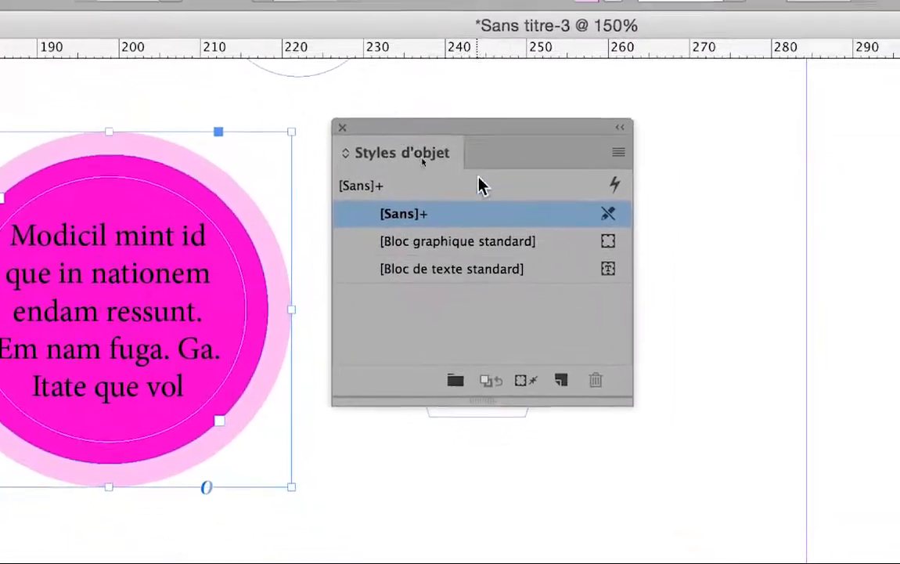
Start a new object style from the pink circle named "fond rose profond avec contour rose clair", based on [Sans]
{"action": "mouse_move", "coordinate": [472, 214]}
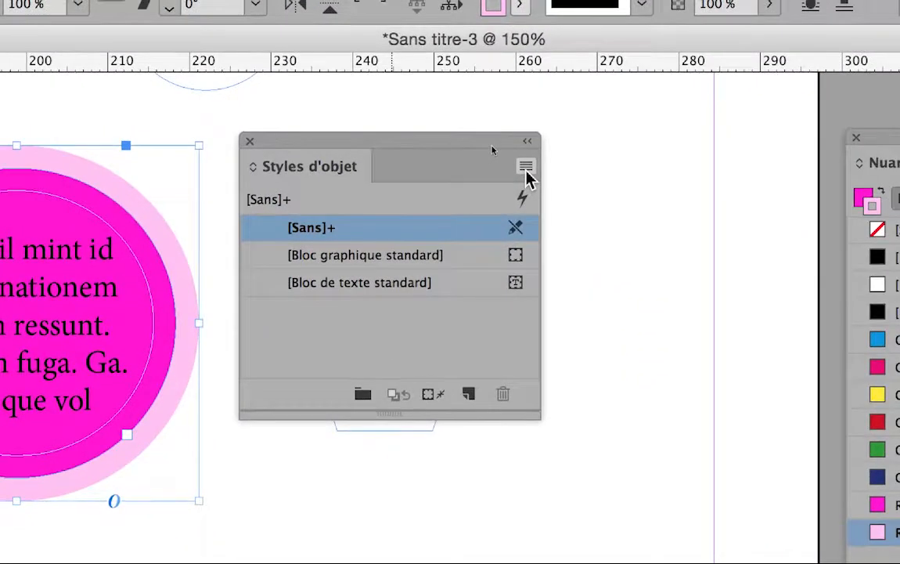
{"action": "left_click", "coordinate": [525, 169]}
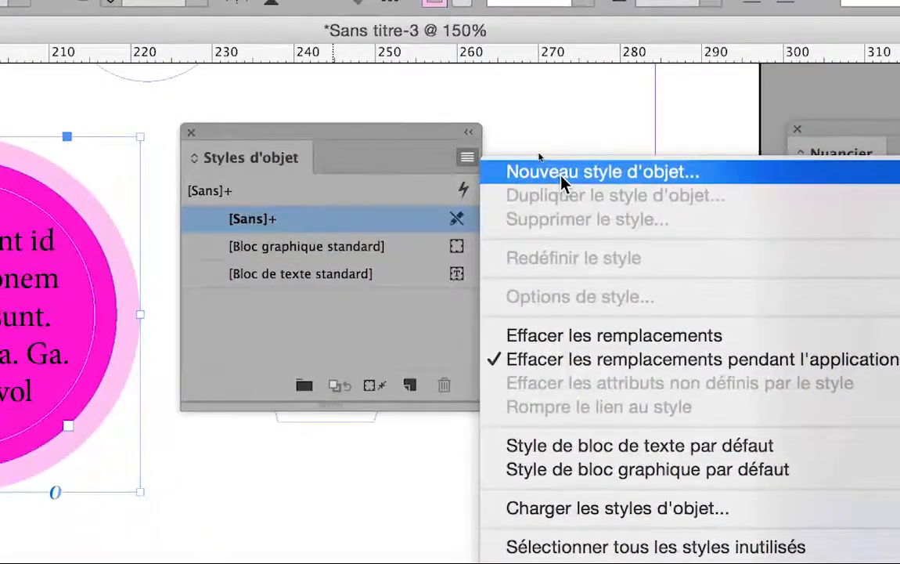
{"action": "left_click", "coordinate": [560, 179]}
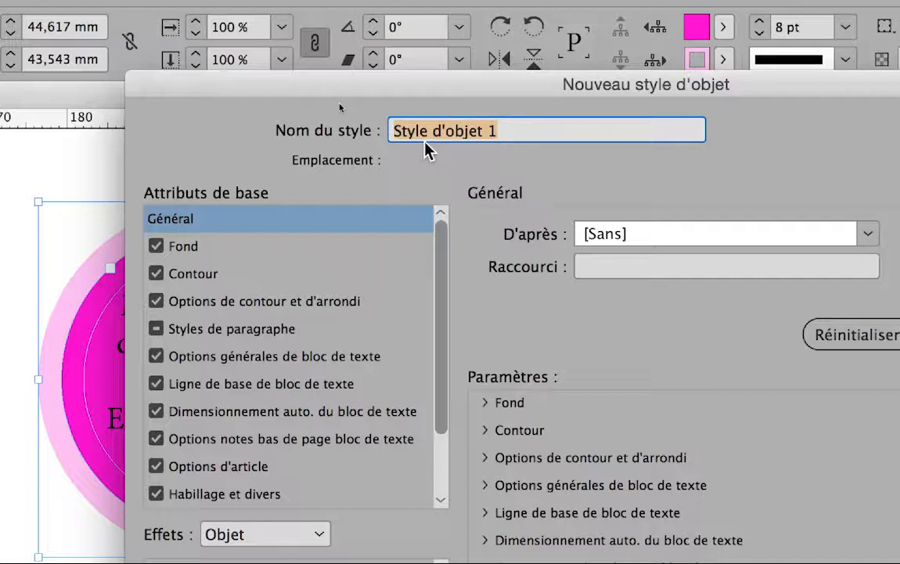
{"action": "type", "text": "fond rose"}
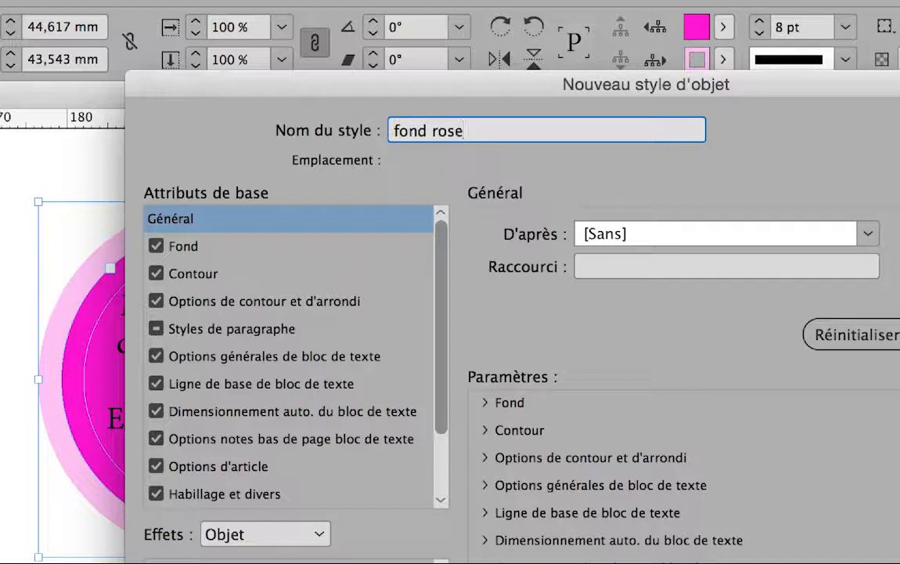
{"action": "type", "text": " avec co"}
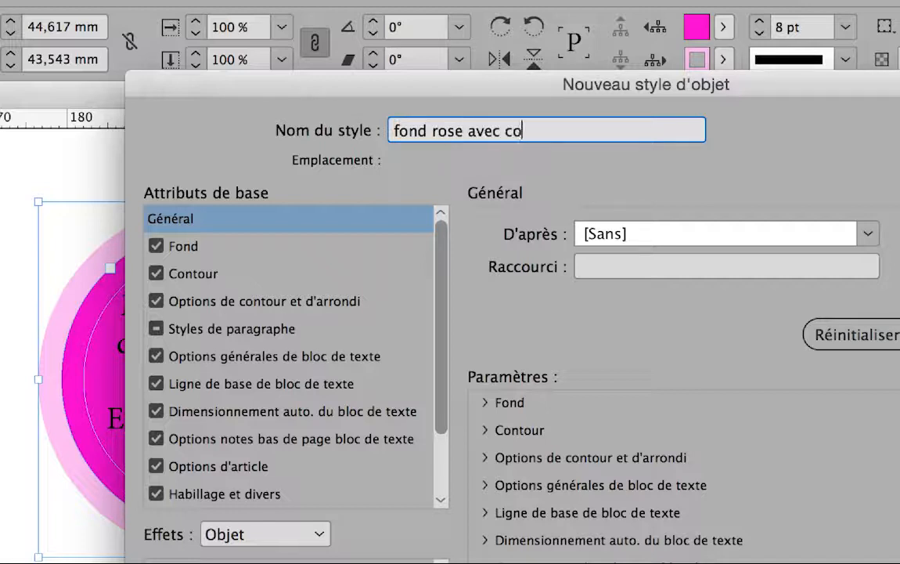
{"action": "type", "text": "ntour rose clair"}
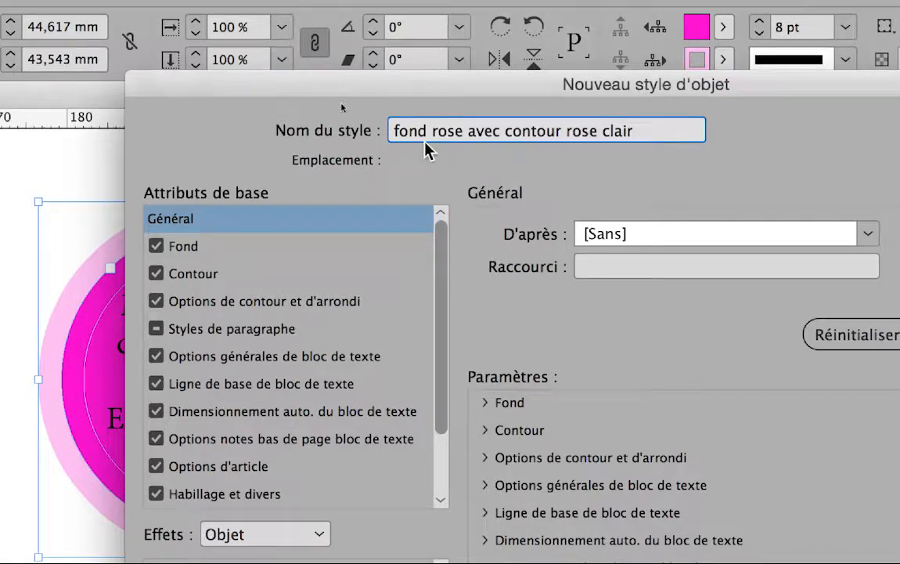
{"action": "left_click", "coordinate": [469, 135]}
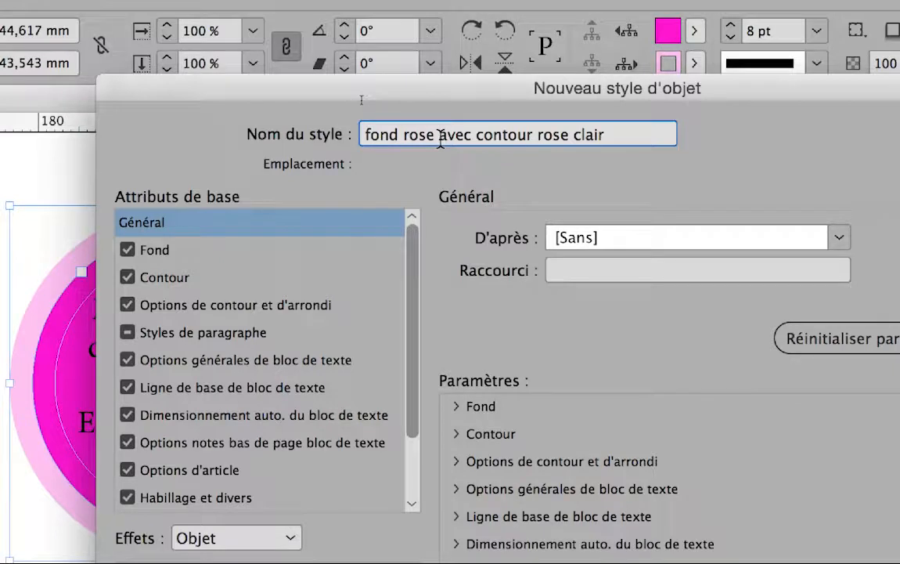
{"action": "type", "text": "profond"}
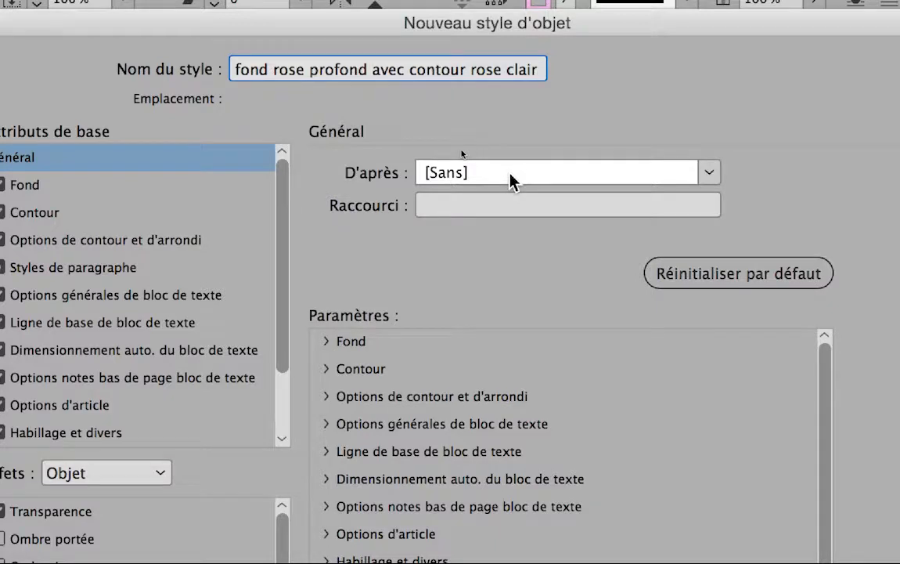
{"action": "left_click", "coordinate": [513, 180]}
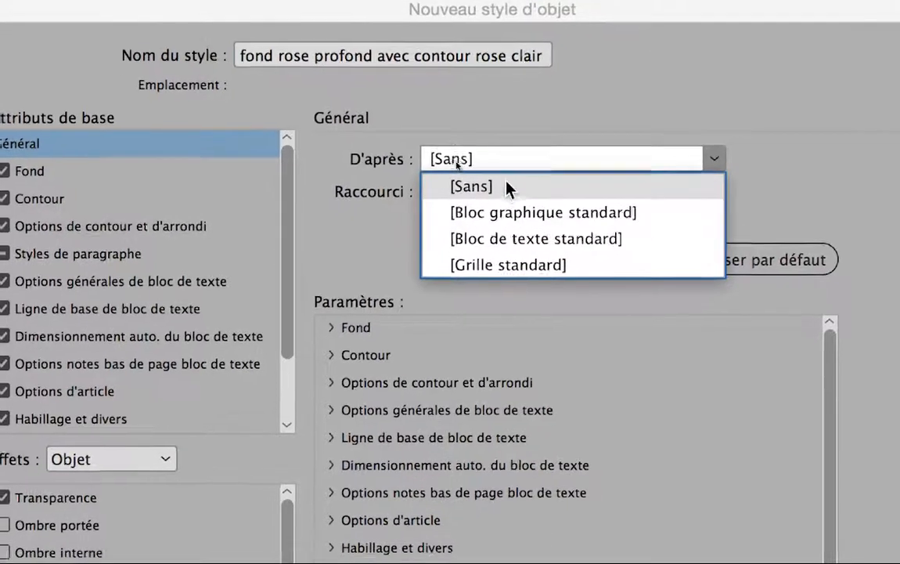
{"action": "left_click", "coordinate": [511, 179]}
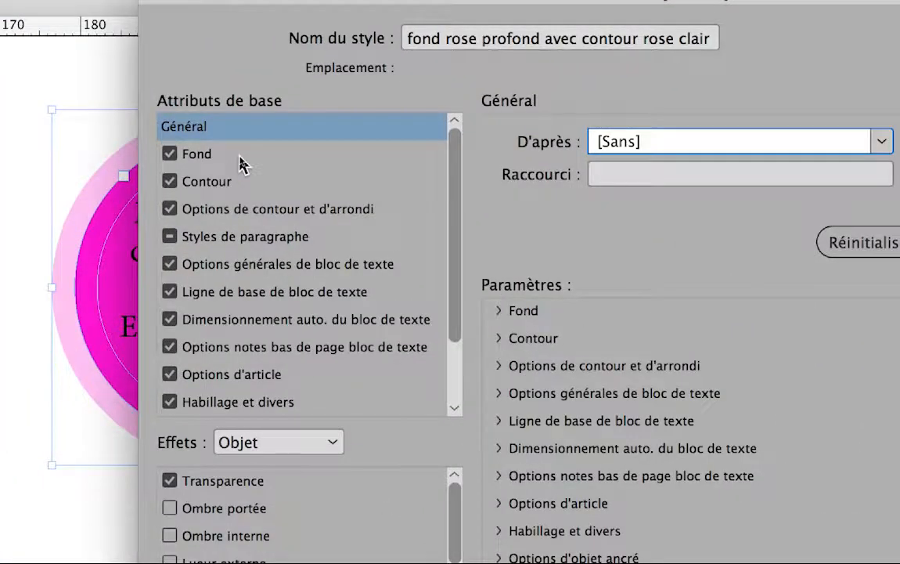
Review the new style's basic attributes from Fond to Options d'article, and include Styles de paragraphe in the style
{"action": "left_click", "coordinate": [241, 158]}
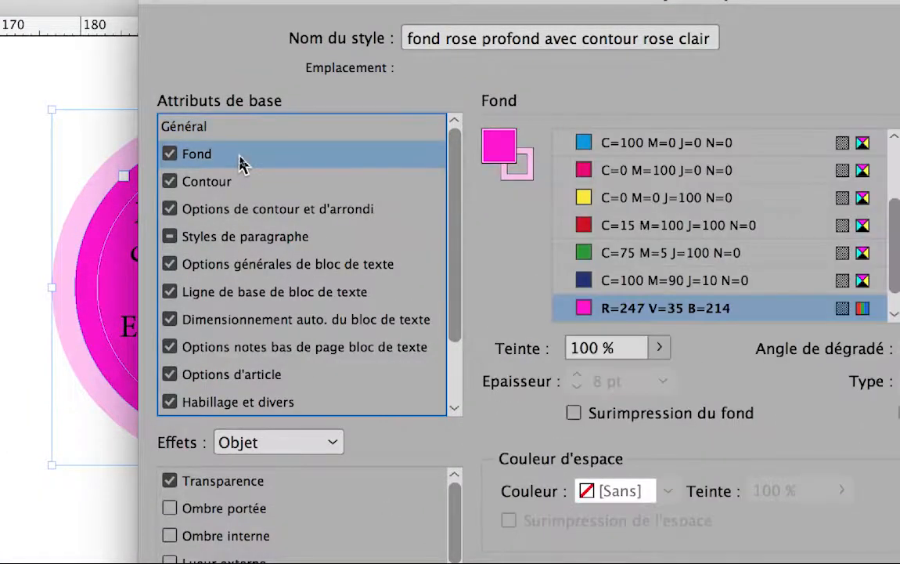
{"action": "left_click", "coordinate": [258, 166]}
{"action": "left_click", "coordinate": [260, 188]}
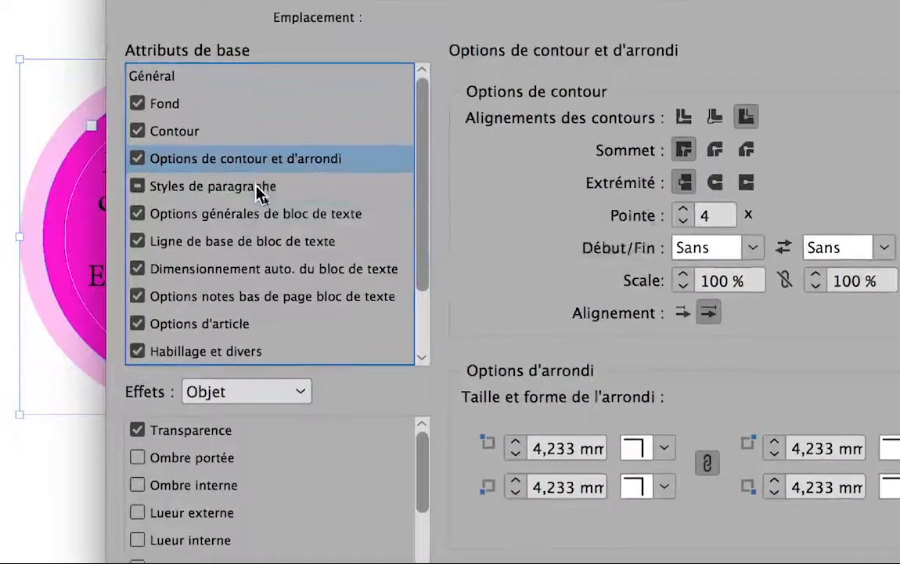
{"action": "left_click", "coordinate": [258, 188]}
{"action": "left_click", "coordinate": [258, 217]}
{"action": "left_click", "coordinate": [257, 240]}
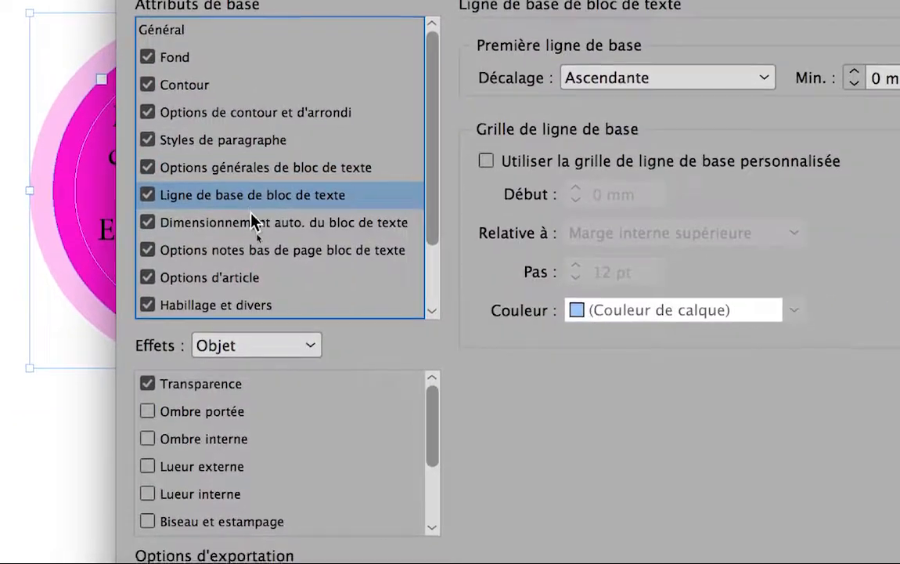
{"action": "left_click", "coordinate": [252, 222]}
{"action": "left_click", "coordinate": [253, 250]}
{"action": "left_click", "coordinate": [253, 277]}
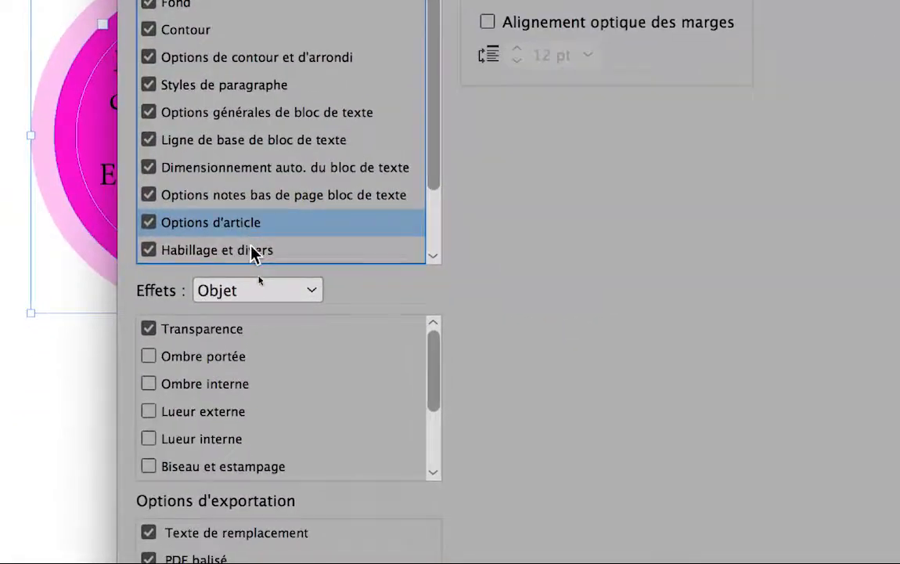
{"action": "left_click_drag", "start_coordinate": [432, 175], "coordinate": [431, 258]}
{"action": "scroll", "coordinate": [317, 258], "scroll_direction": "up", "scroll_amount": 4}
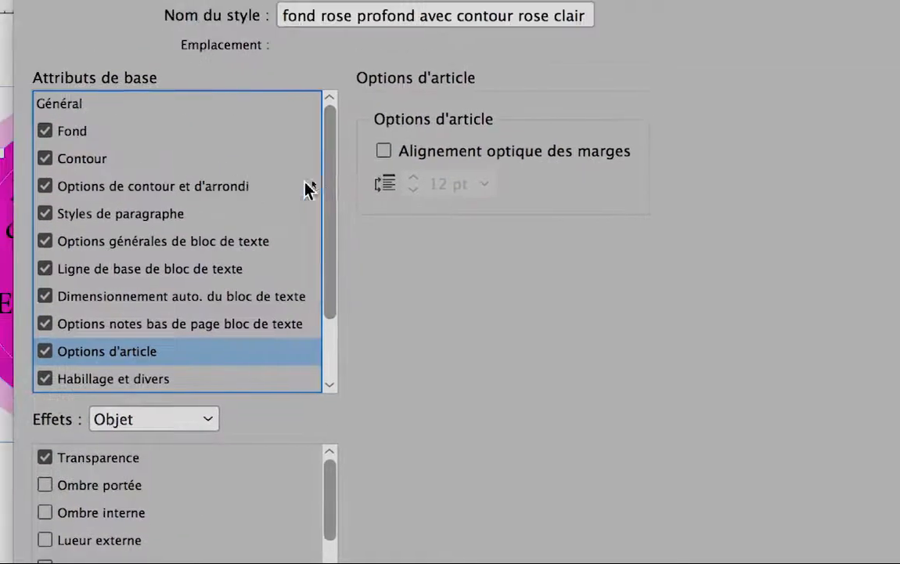
Check the new style's Fond and Contour color settings again and return to the Général attributes
{"action": "left_click", "coordinate": [269, 166]}
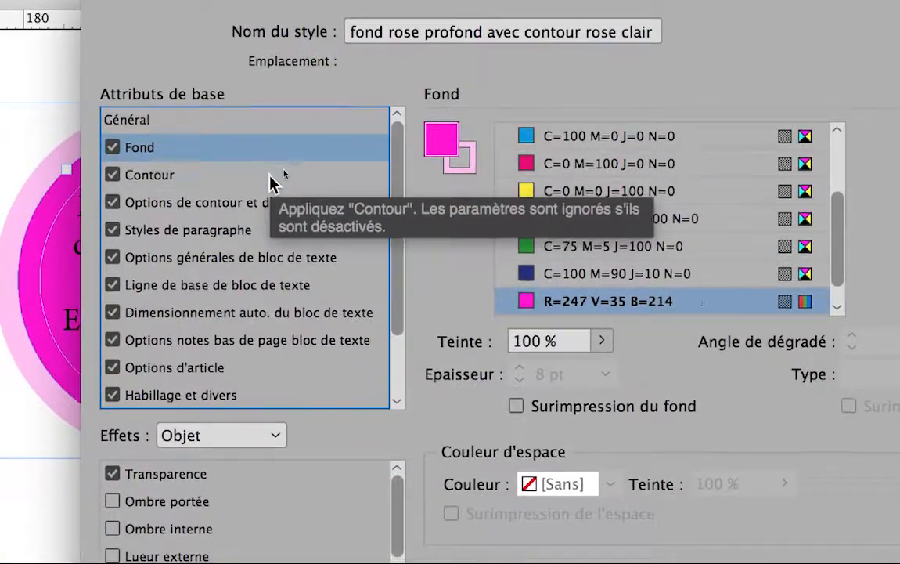
{"action": "left_click", "coordinate": [274, 195]}
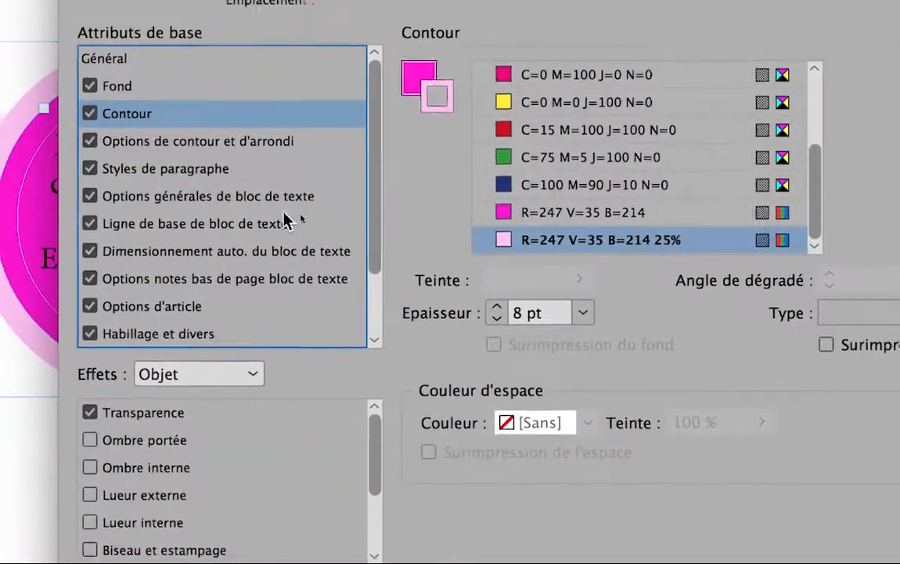
{"action": "left_click", "coordinate": [303, 195]}
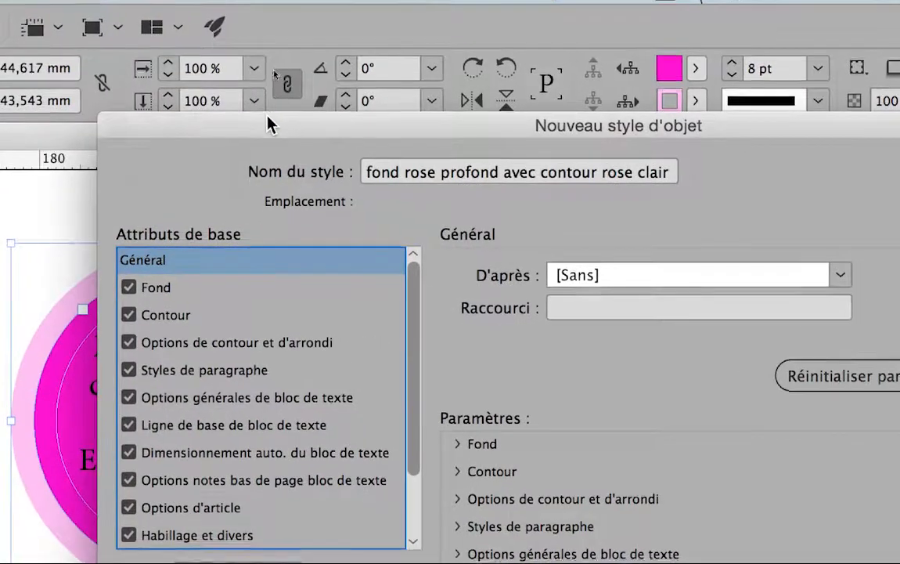
Move the new style dialog off the pink circle and switch the Aperçu option on and back off
{"action": "left_click_drag", "start_coordinate": [323, 123], "coordinate": [780, 79]}
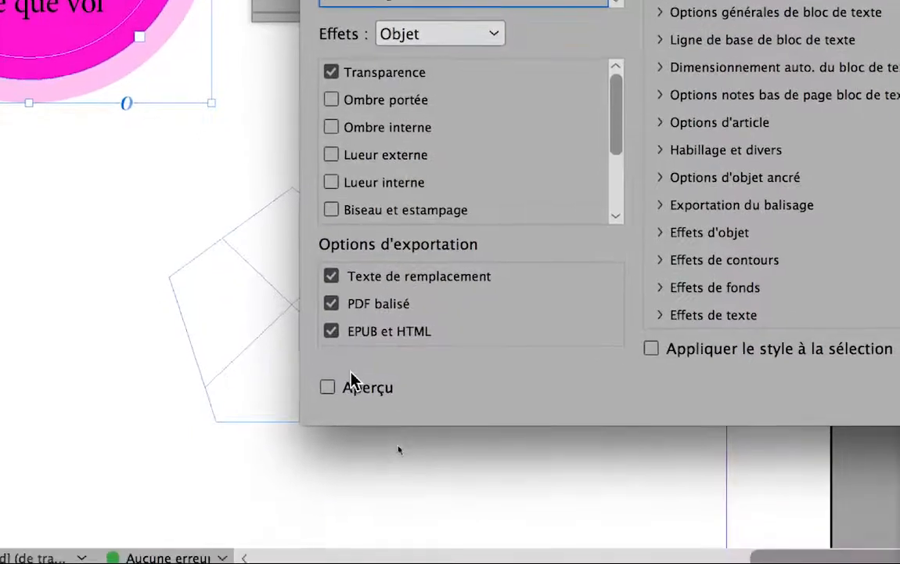
{"action": "left_click", "coordinate": [354, 381]}
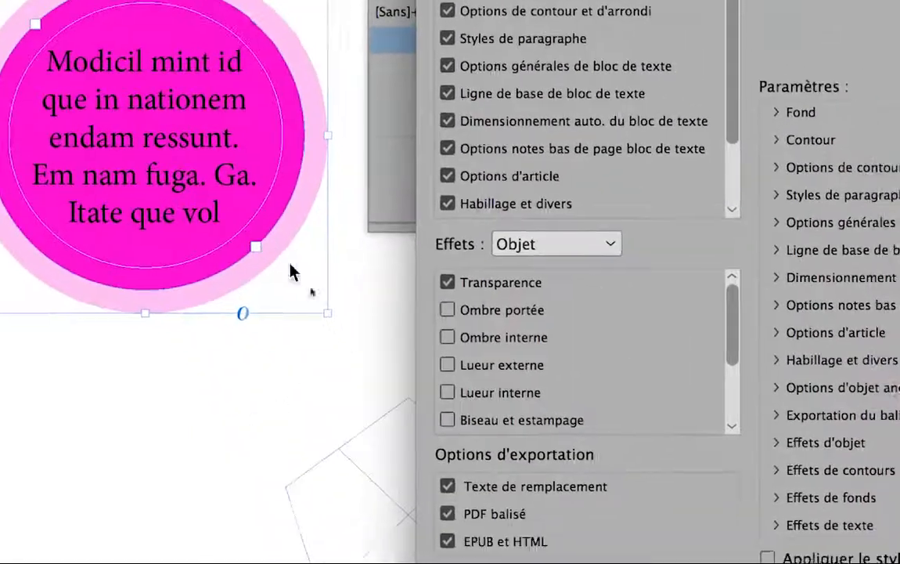
{"action": "left_click", "coordinate": [355, 382]}
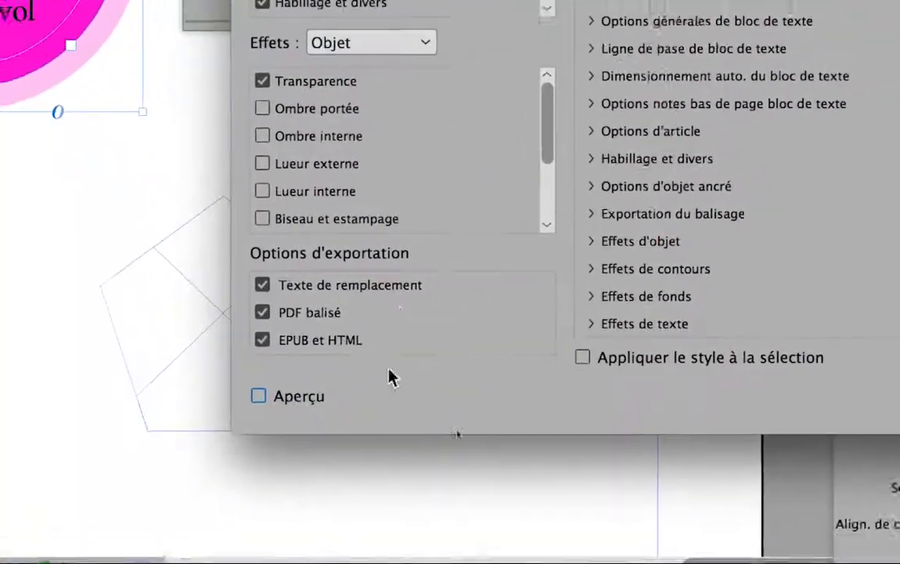